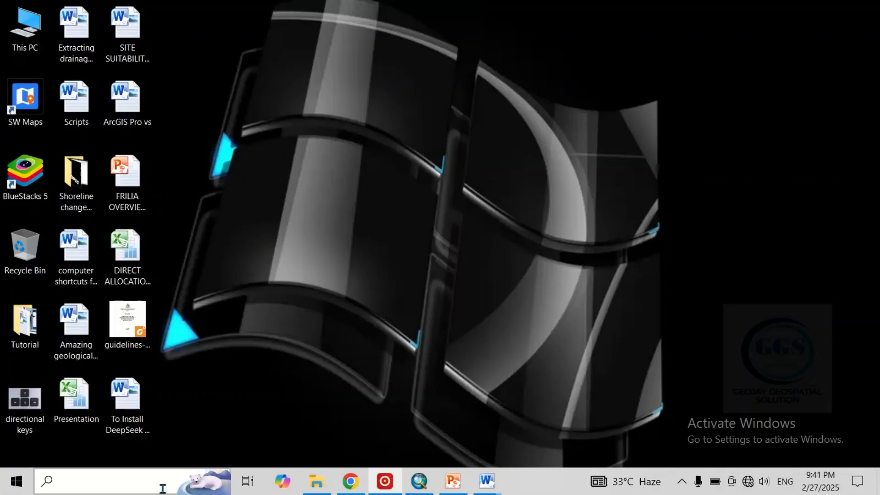
- Search Windows for "service" and open the Services console
click(85, 478)
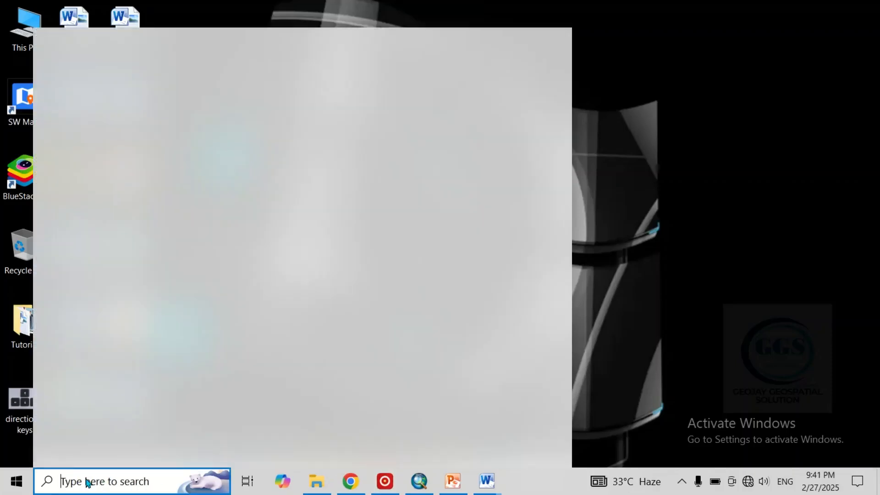
text(service)
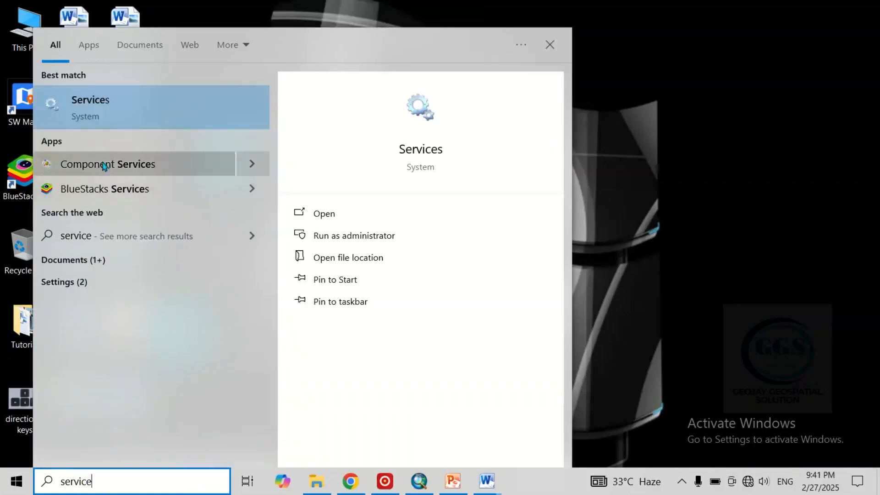
click(98, 105)
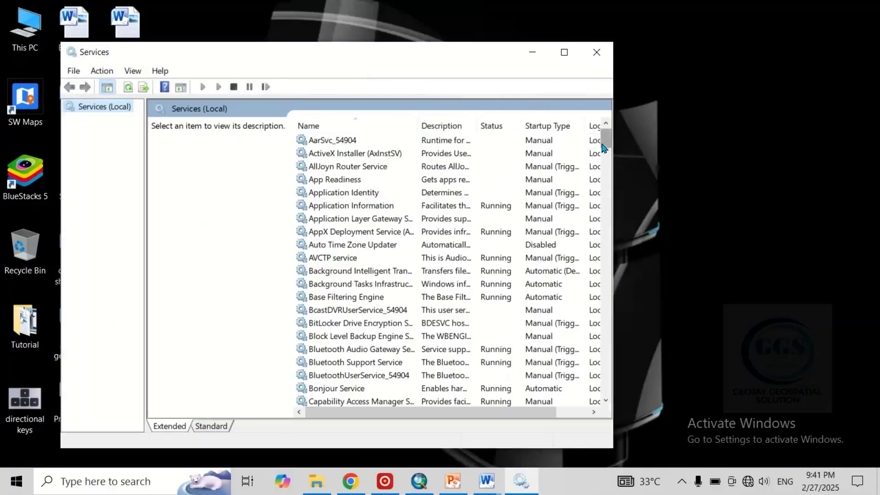
- Set the startup type of the Windows Update service to Disabled in its properties and apply the change
drag(603, 141, 602, 392)
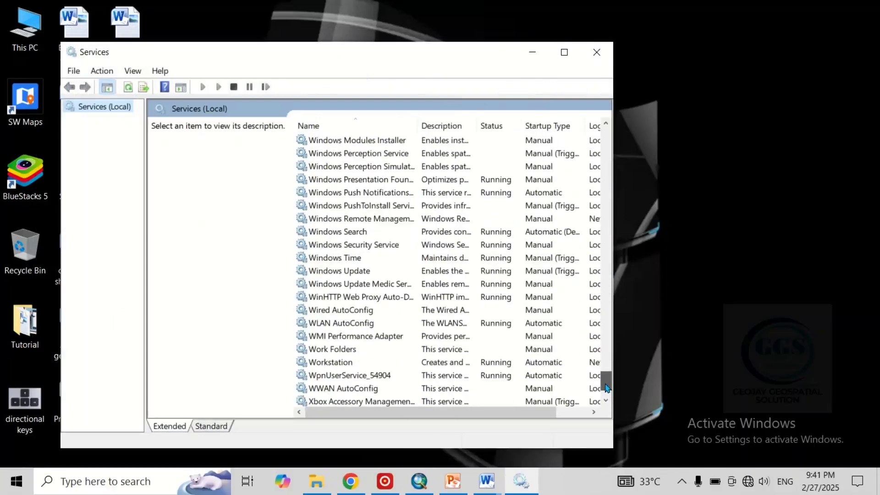
click(362, 271)
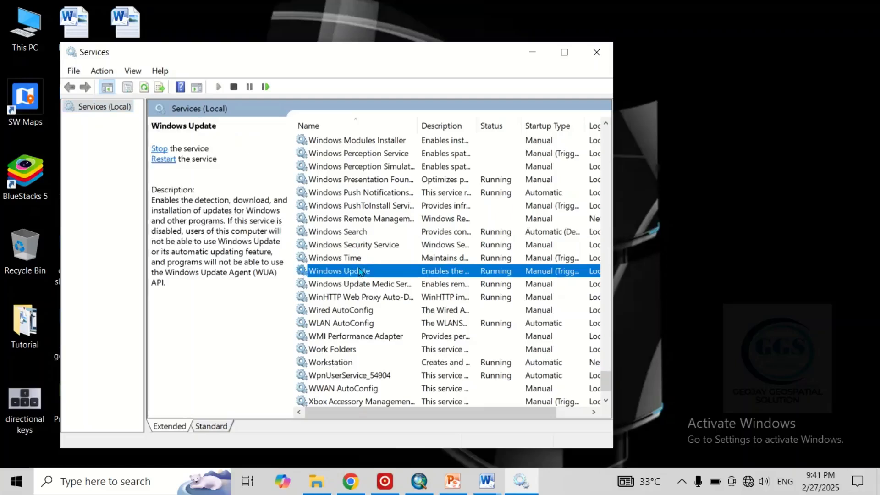
right_click(362, 271)
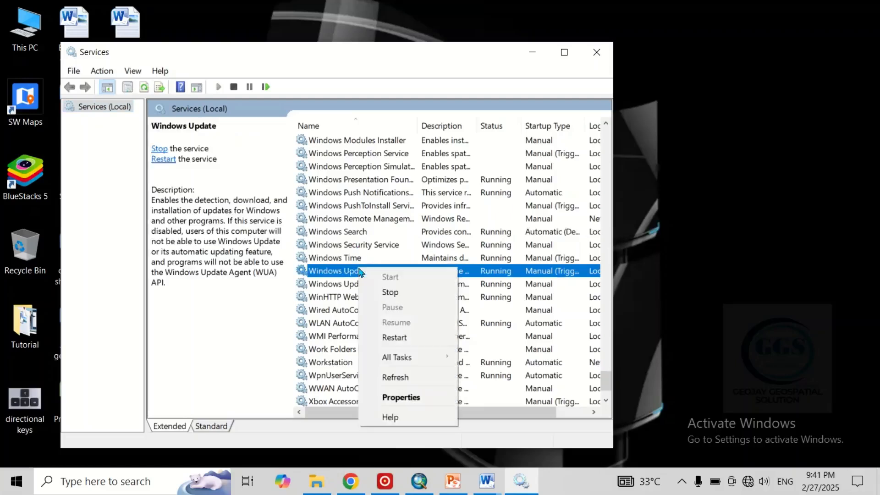
click(405, 401)
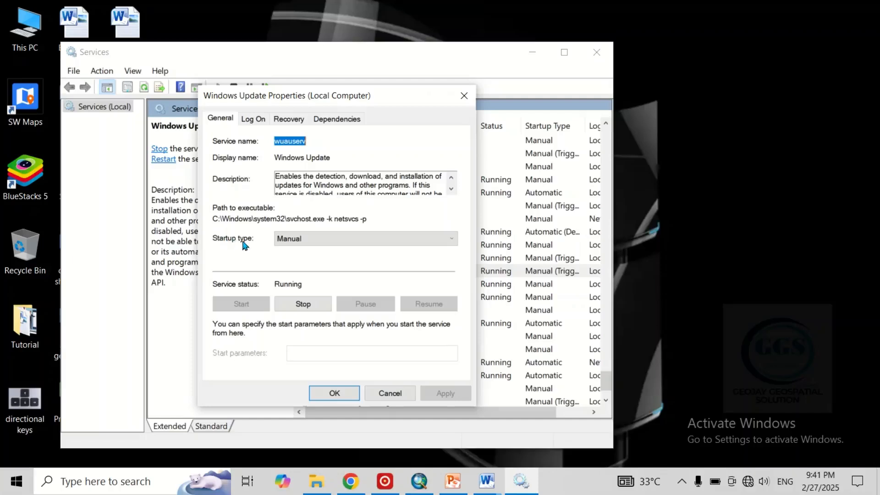
click(453, 240)
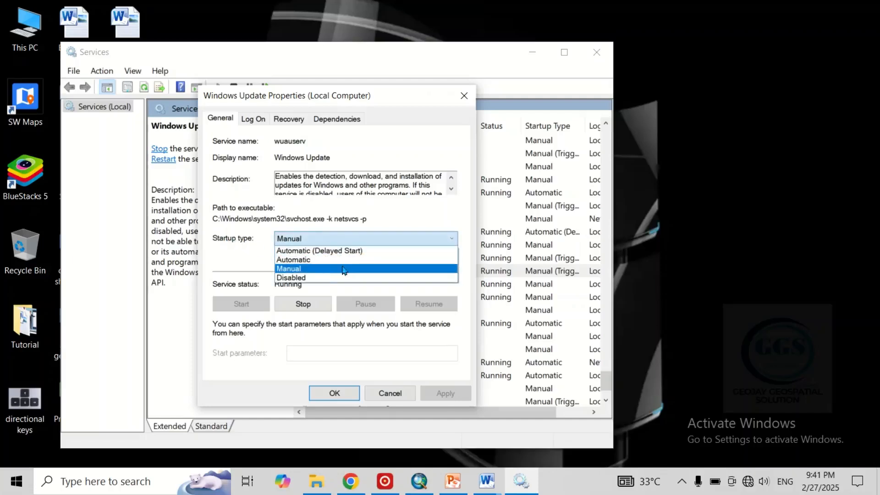
click(299, 277)
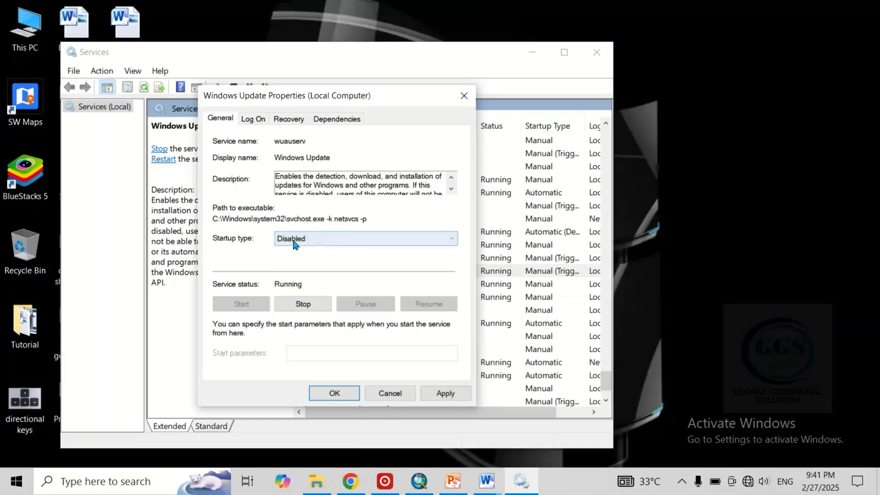
click(444, 393)
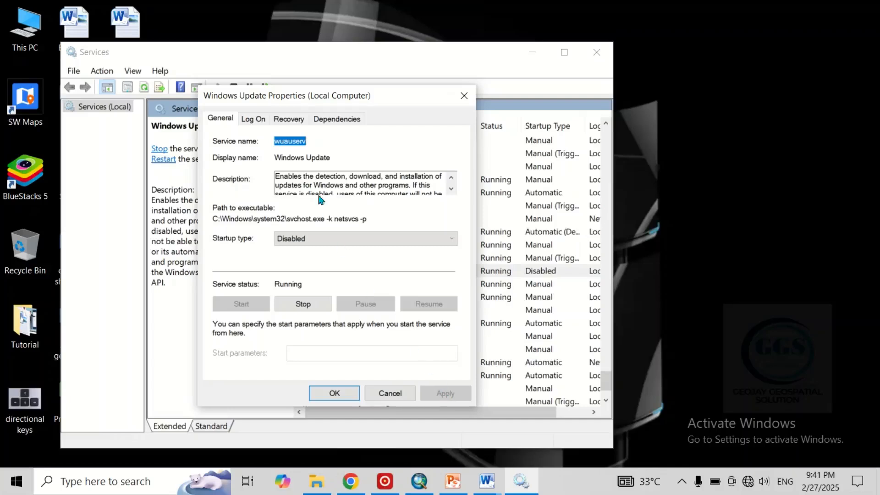
- Set the Windows Update service's first failure recovery response to Take No Action, apply it, and close the Services console
click(285, 121)
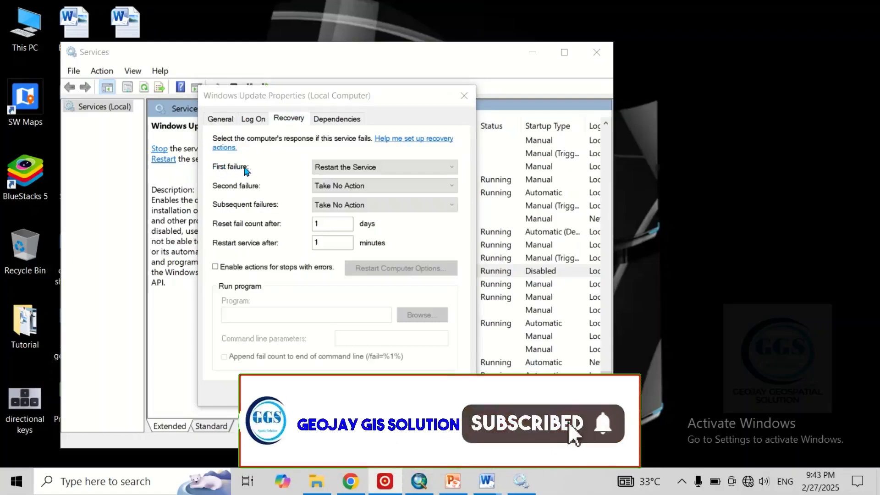
click(453, 166)
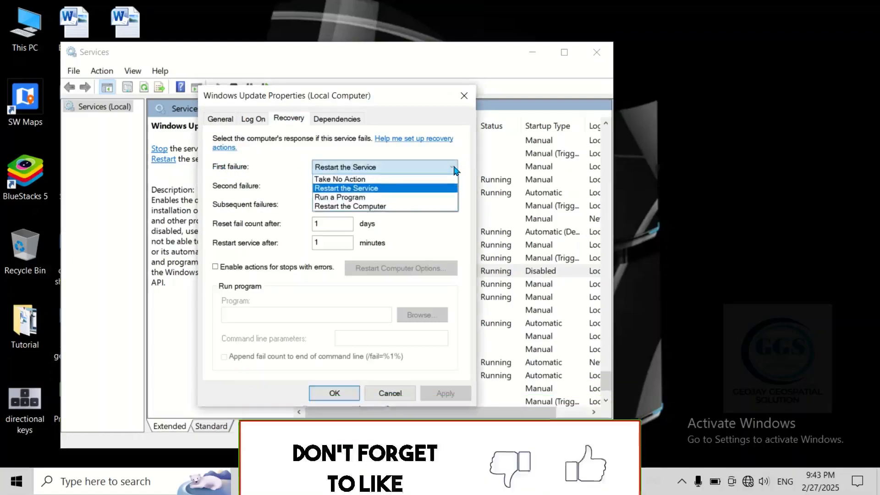
click(344, 182)
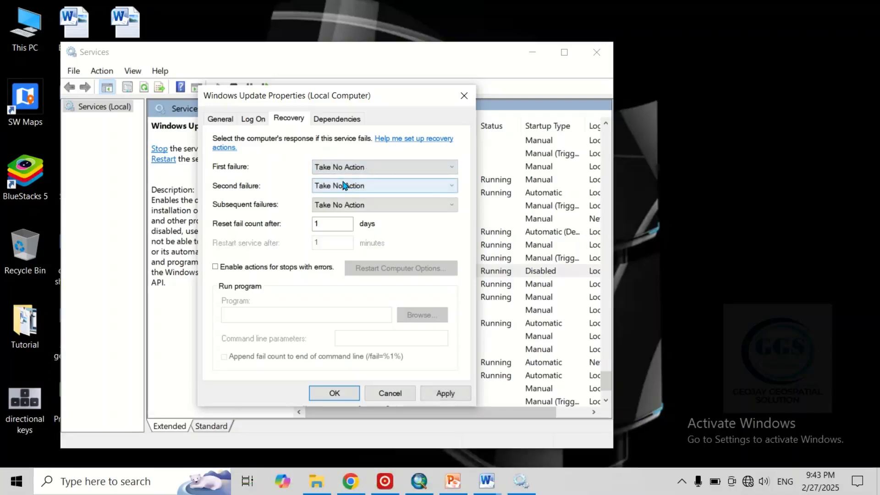
click(441, 394)
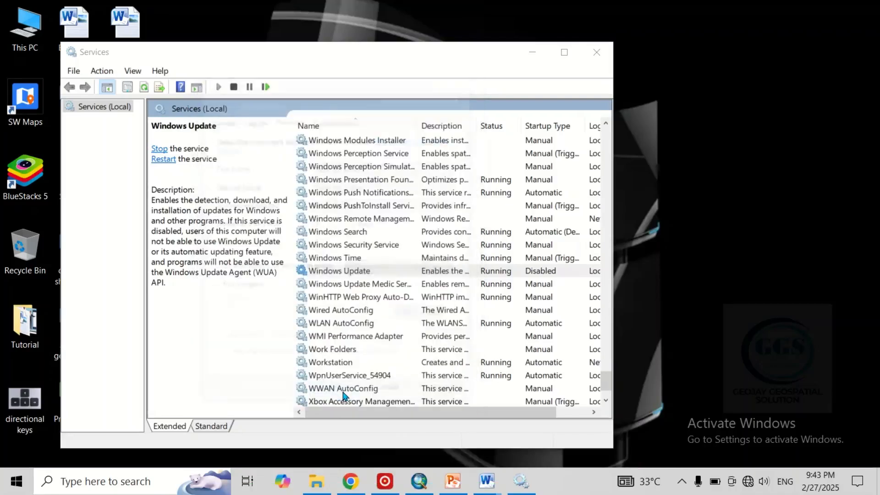
click(334, 394)
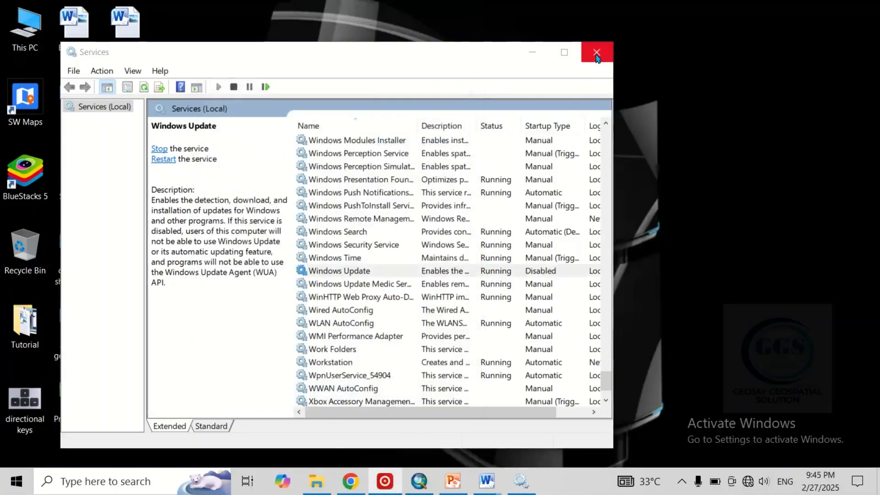
click(597, 53)
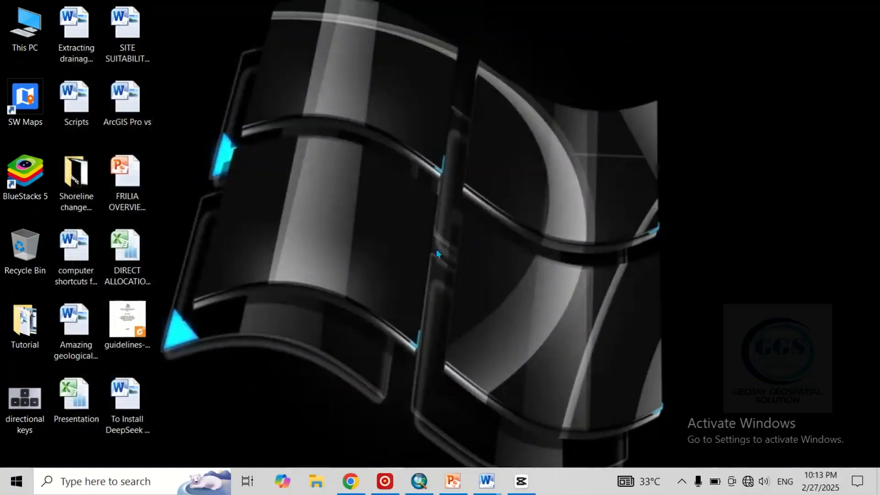
- Open the Registry Editor by running regedit and place its window nearer the middle of the desktop
right_click(17, 485)
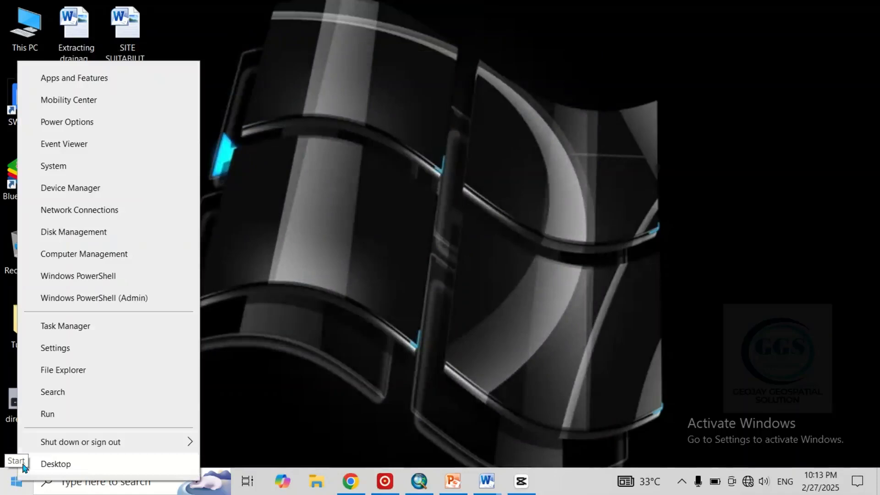
click(47, 415)
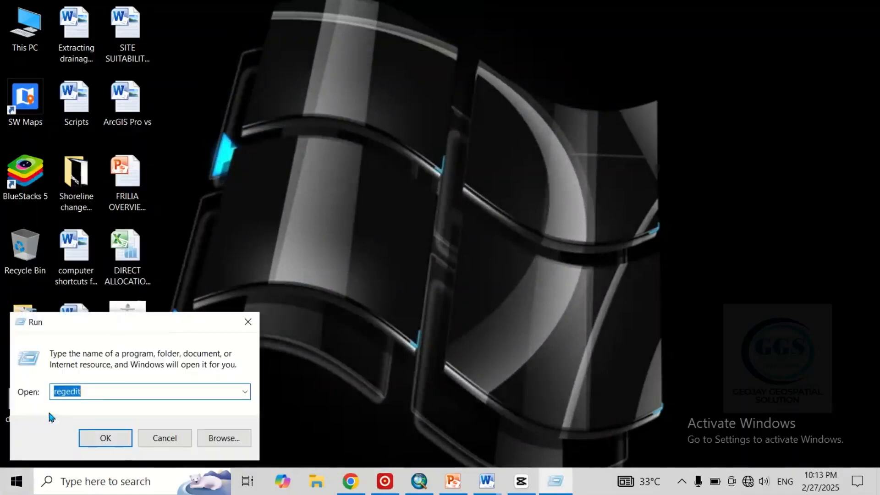
drag(160, 322, 381, 215)
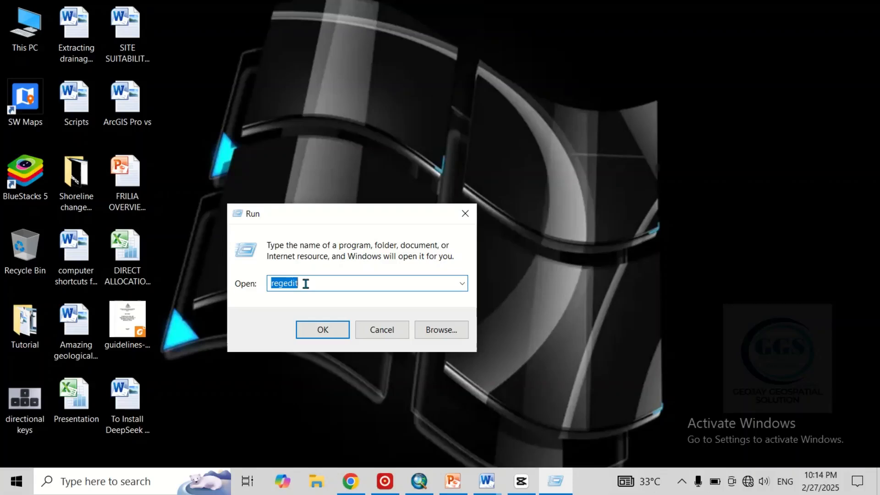
text(re)
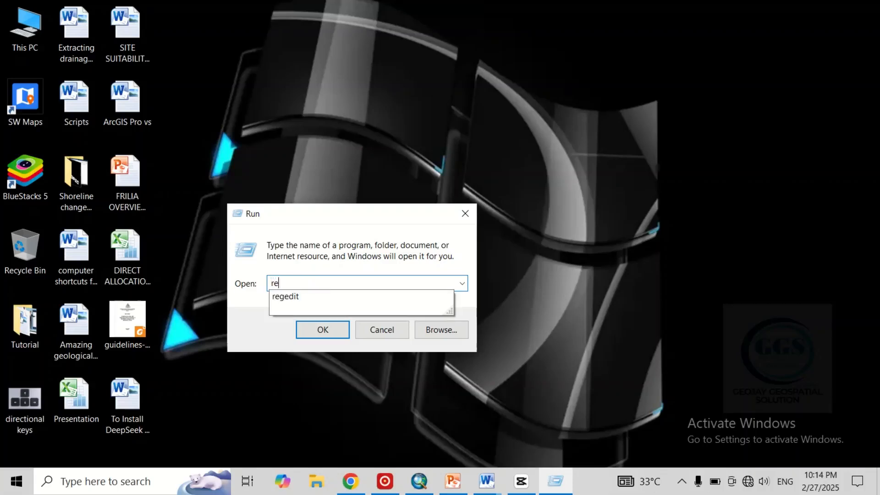
click(301, 296)
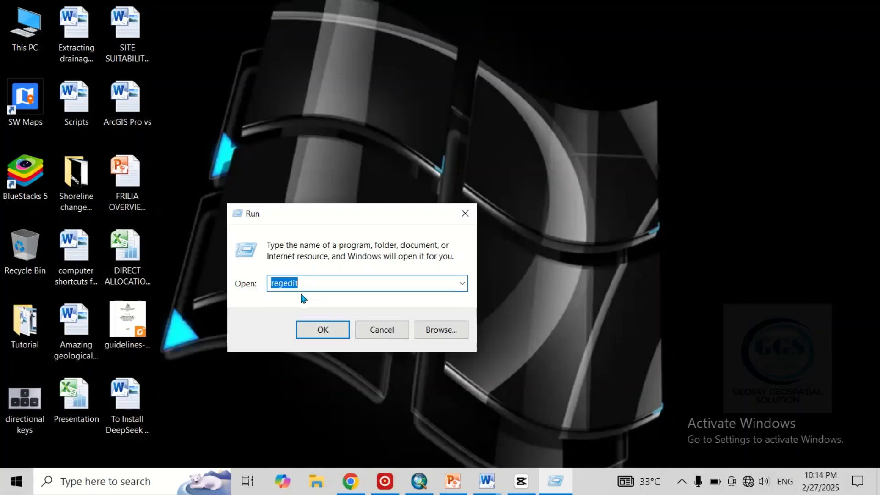
click(324, 331)
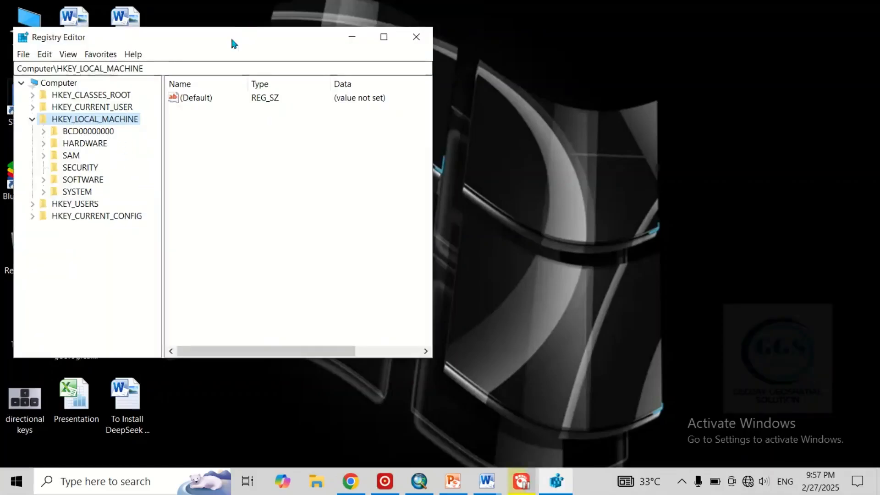
drag(221, 41, 361, 65)
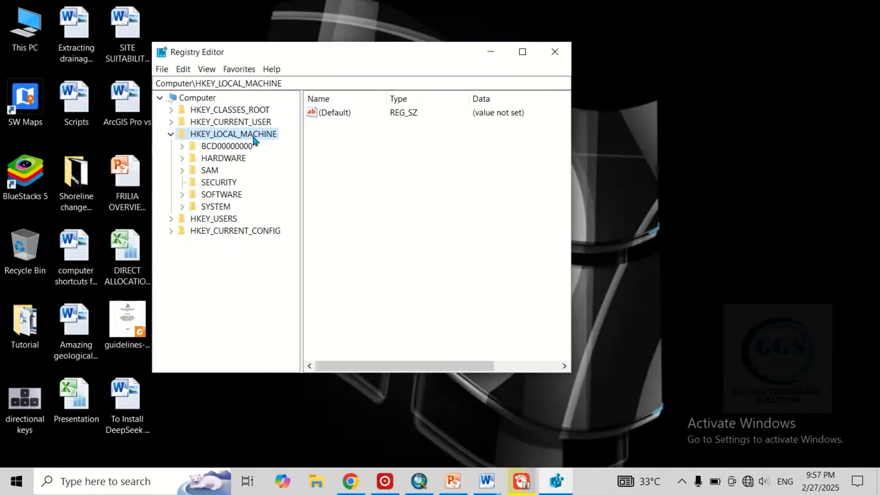
- Expand the SOFTWARE key under HKEY_LOCAL_MACHINE and its Microsoft subkey
click(181, 194)
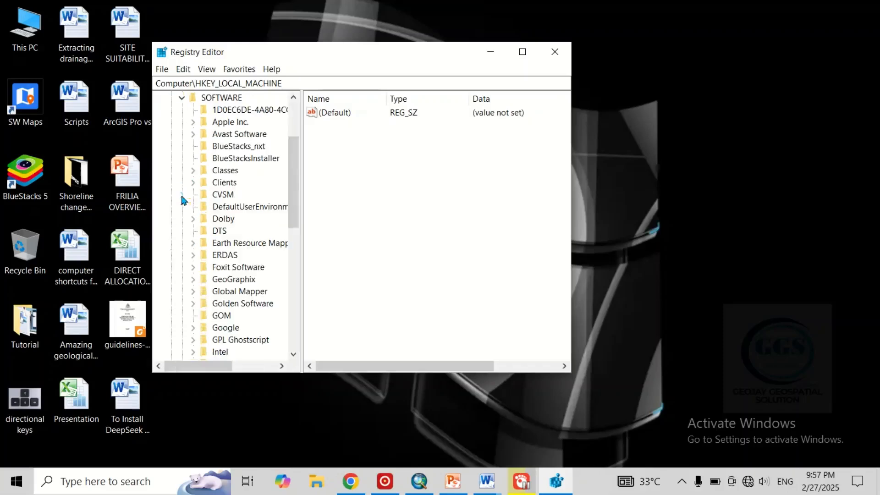
scroll(229, 228, down, 7)
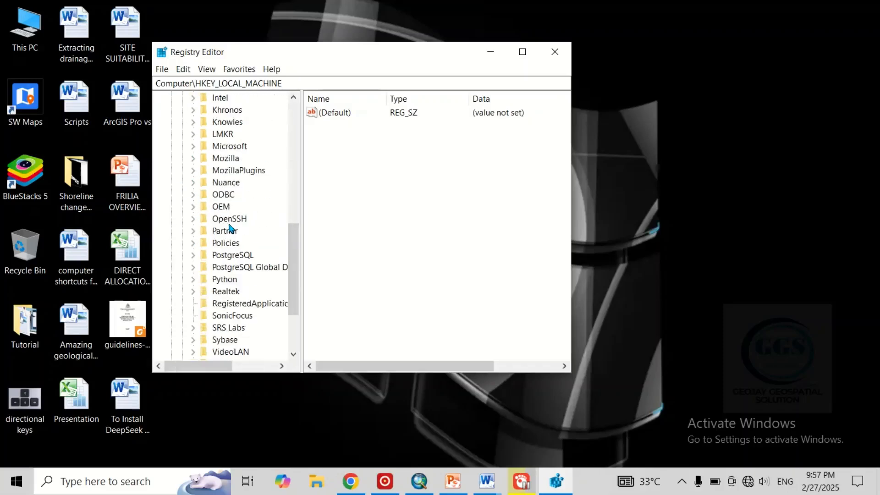
scroll(231, 228, down, 2)
scroll(229, 228, down, 1)
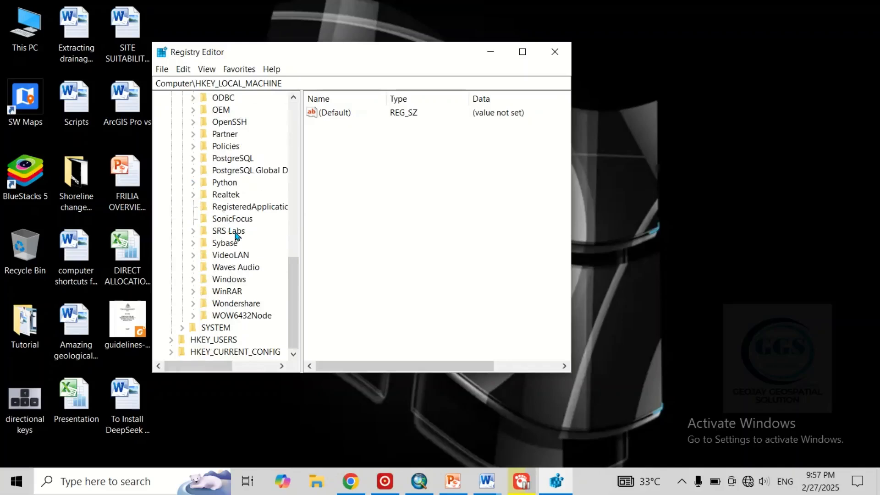
scroll(227, 232, up, 3)
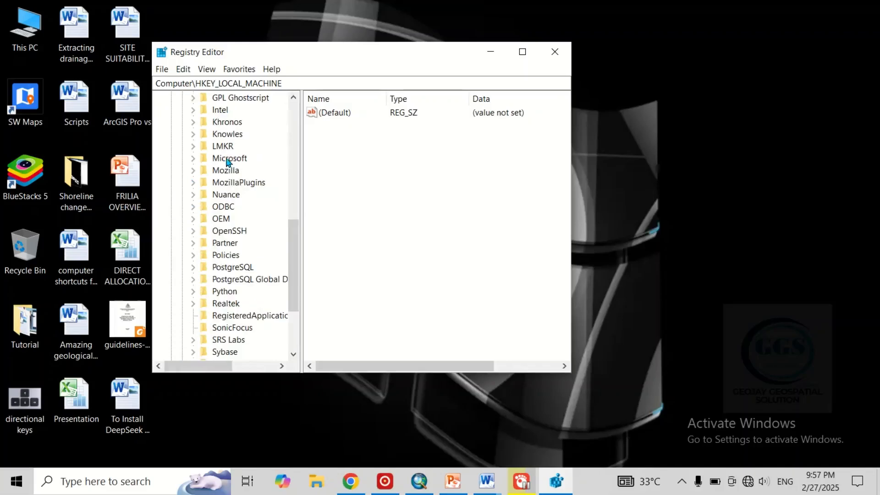
click(193, 158)
- Expand and select the Windows key inside HKEY_LOCAL_MACHINE\SOFTWARE\Microsoft
scroll(248, 222, down, 3)
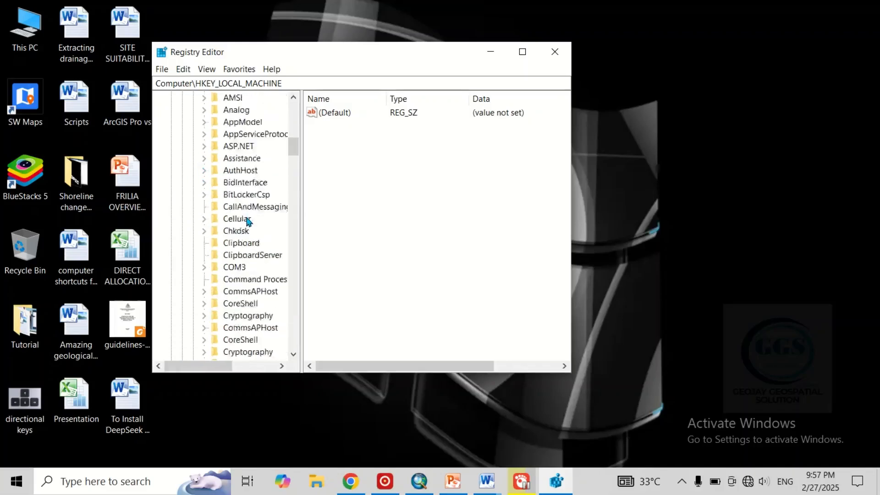
scroll(249, 222, down, 15)
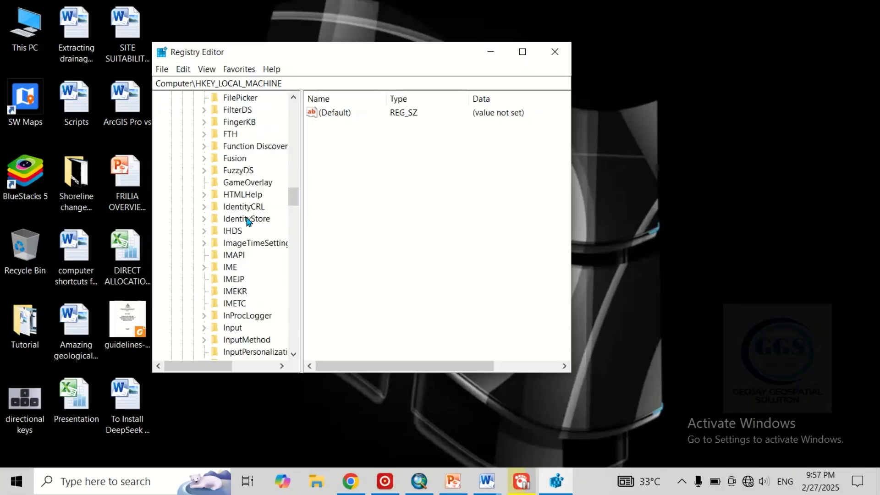
scroll(248, 222, down, 15)
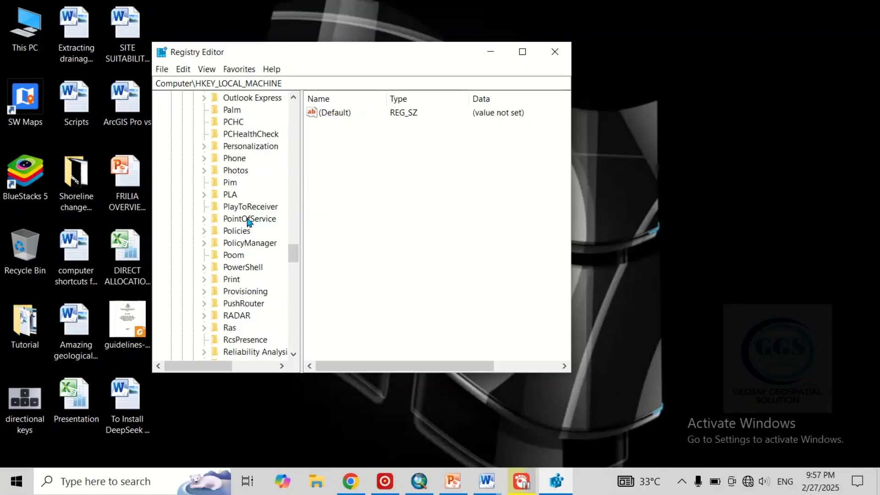
scroll(248, 221, down, 20)
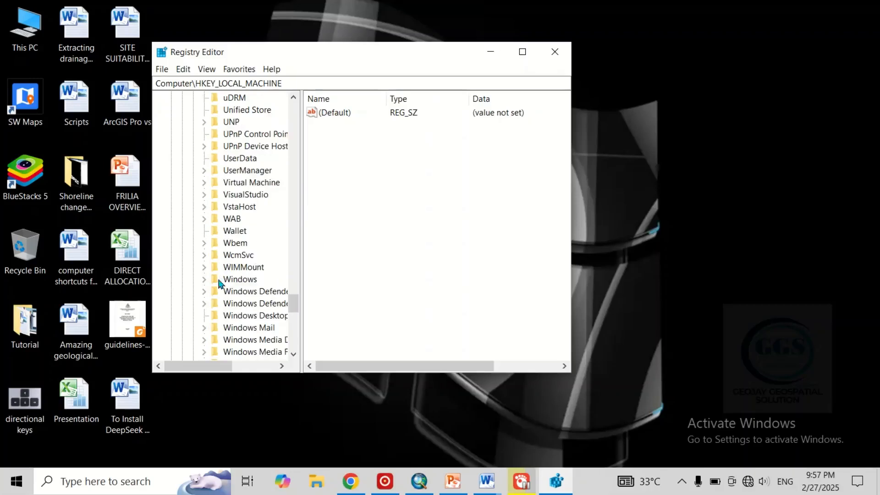
click(205, 279)
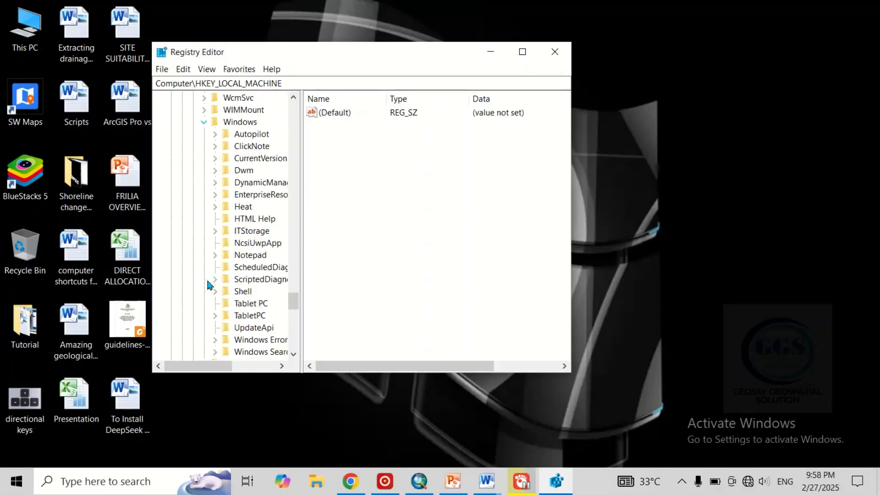
click(250, 123)
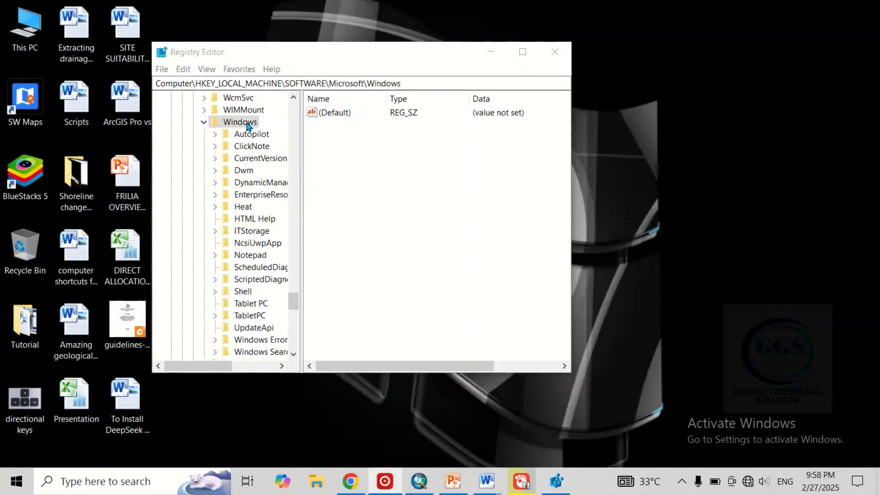
- Create a new subkey named Windowsupdate under the Windows key
click(247, 124)
right_click(247, 123)
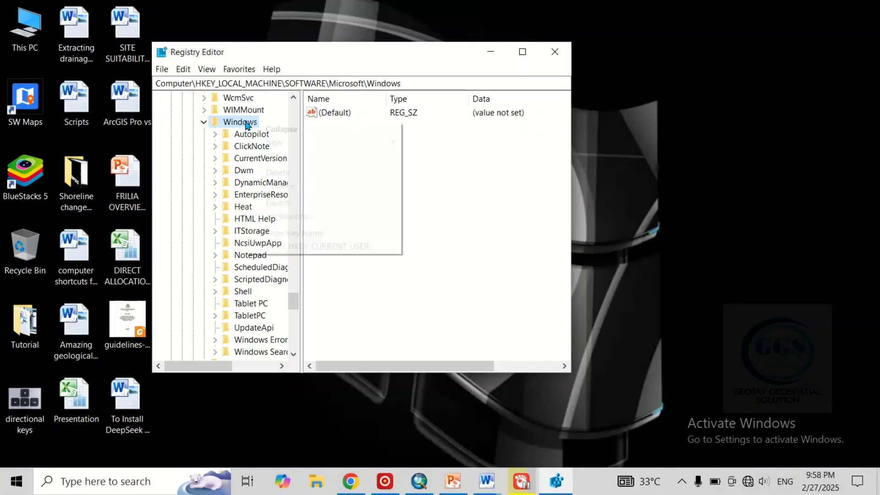
mouse_move(275, 143)
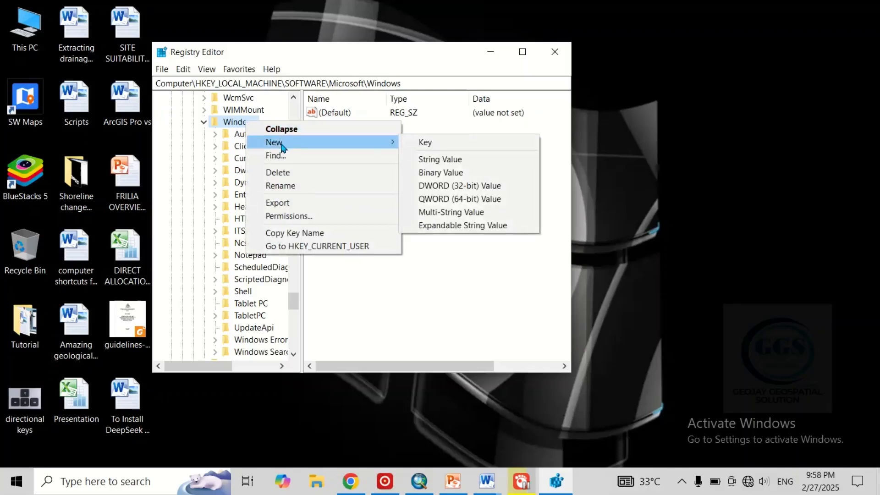
click(426, 144)
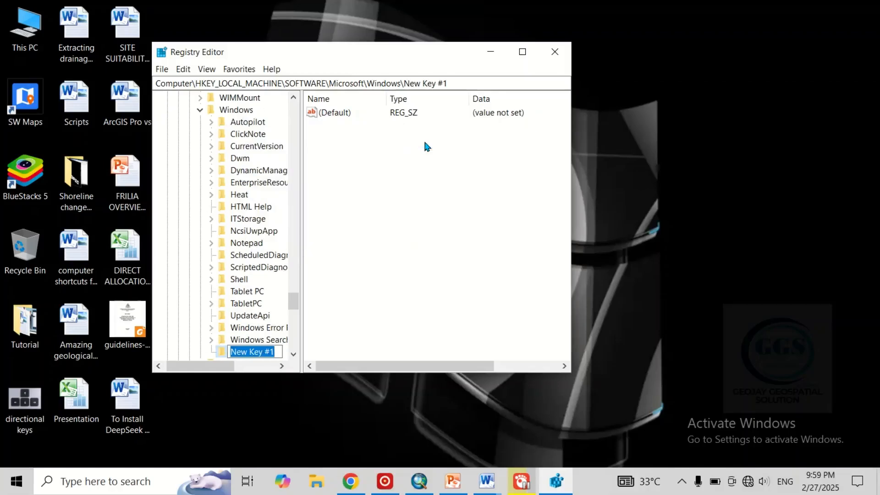
text(Wind)
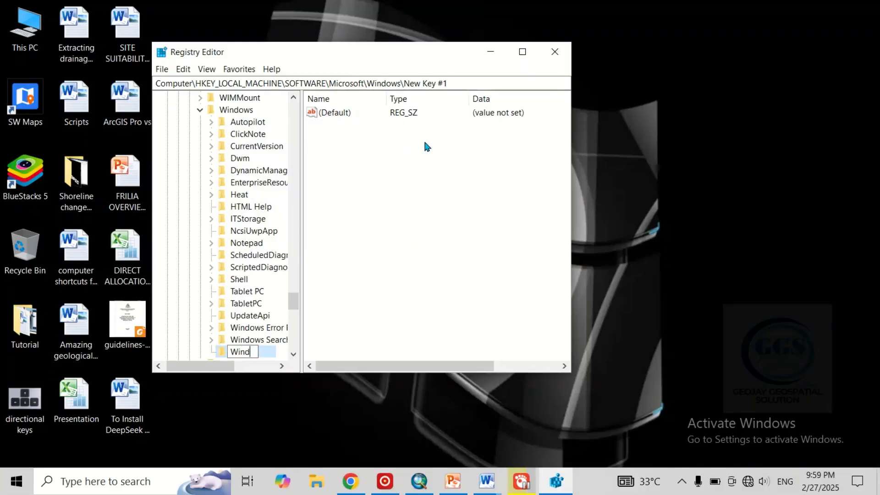
text(owsupdate)
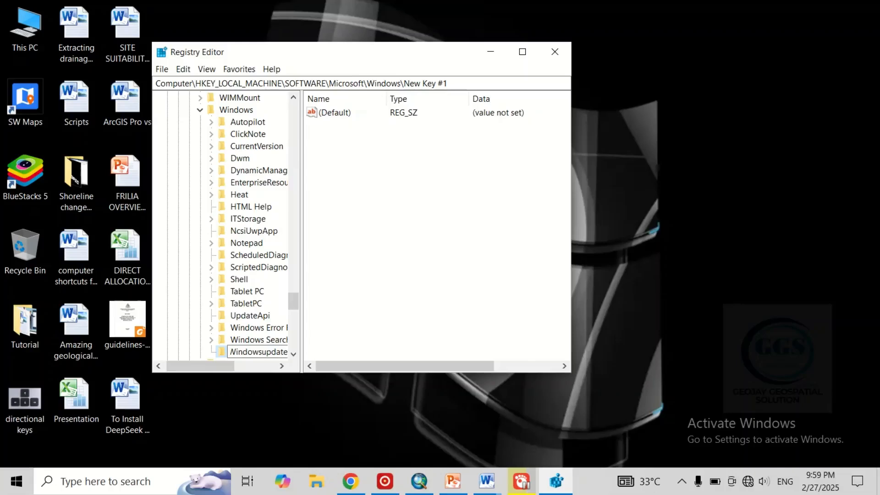
key(Return)
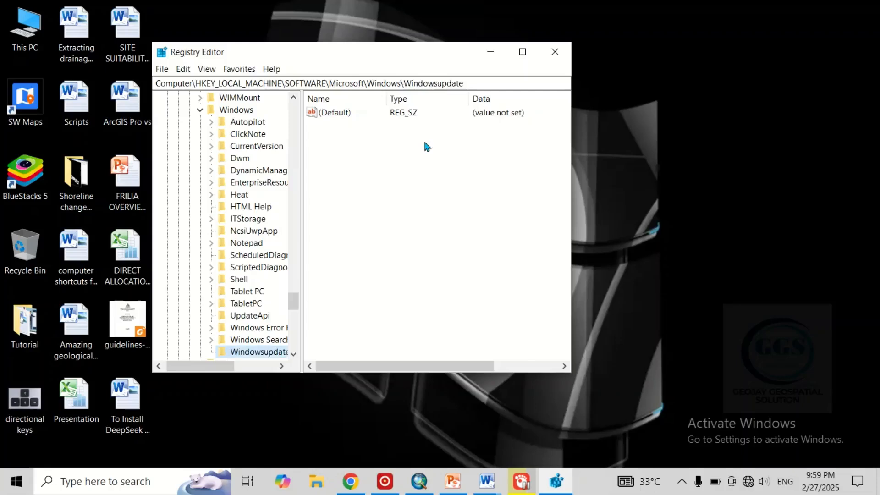
- Widen the key tree slightly and create a subkey named AU inside the Windowsupdate key
scroll(301, 204, down, 1)
drag(302, 205, 318, 209)
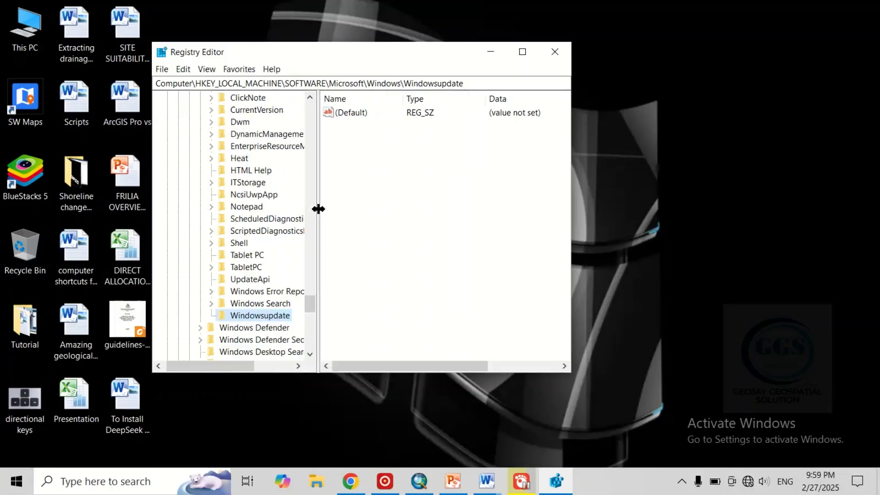
right_click(257, 318)
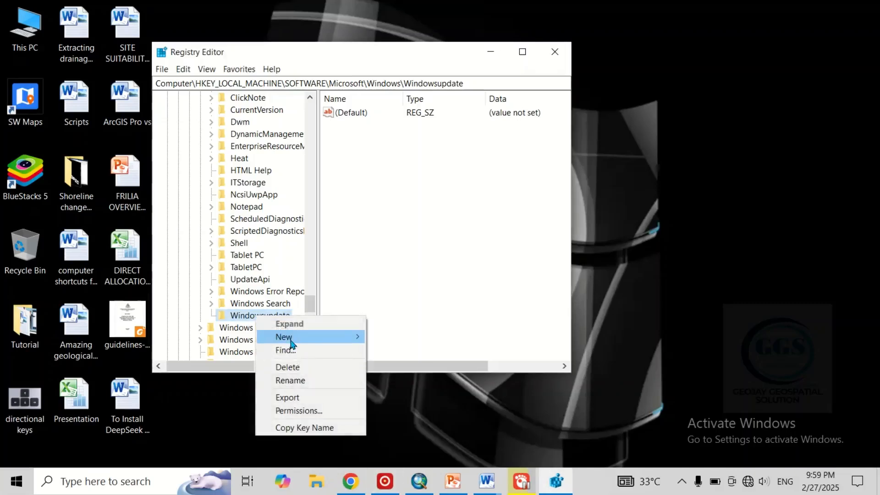
mouse_move(285, 338)
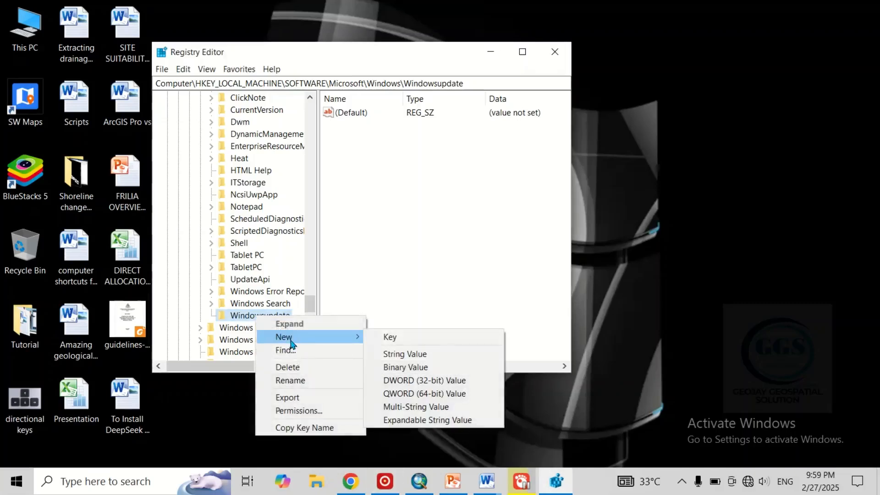
click(392, 338)
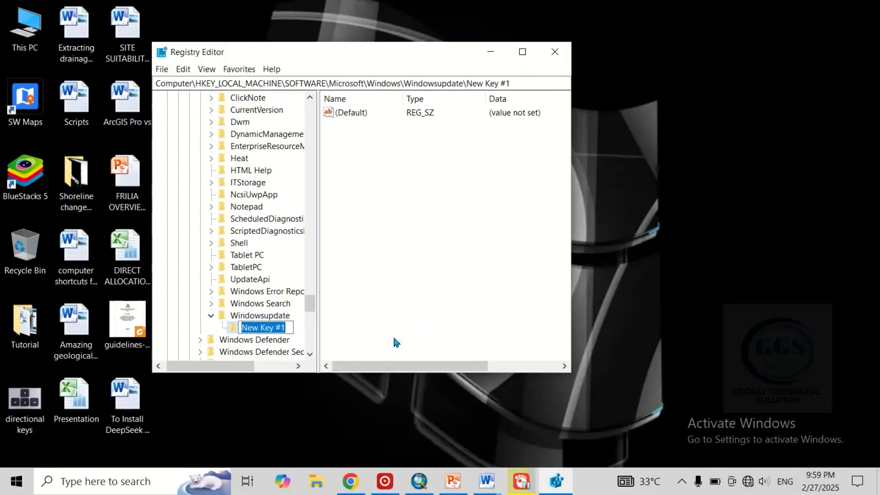
text(AU)
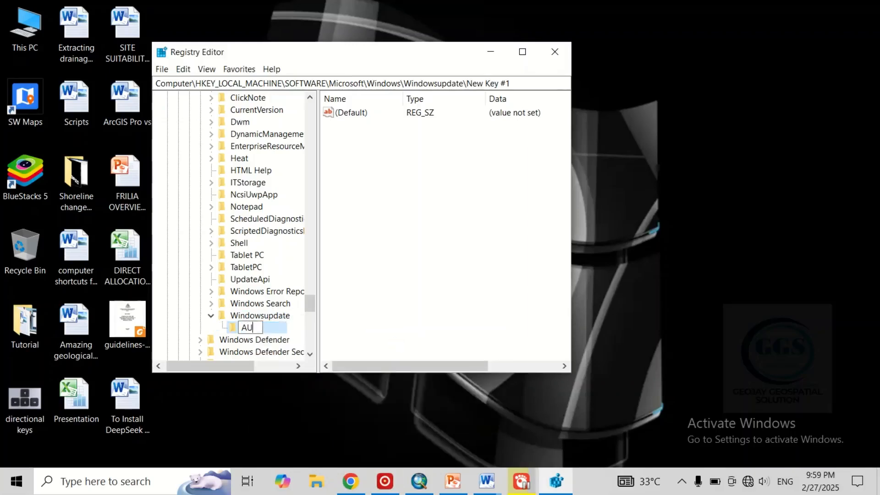
key(Return)
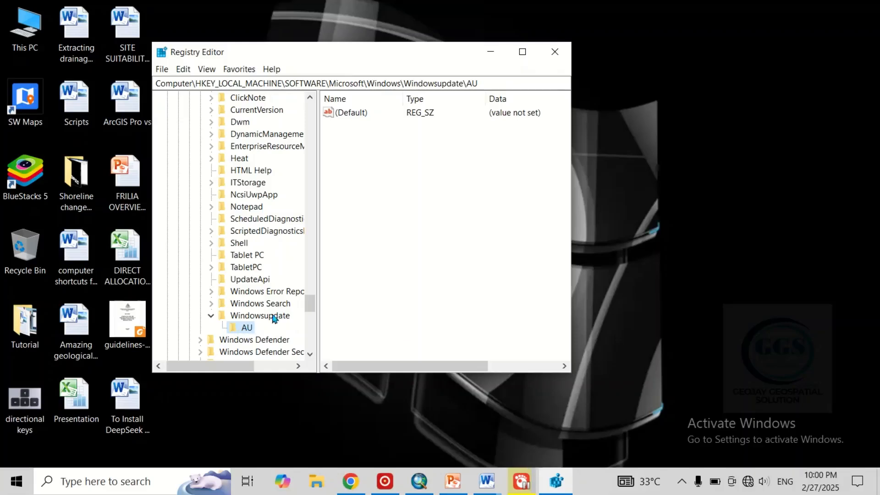
- Add a DWORD (32-bit) value named NoAutoUpdate to the AU key
right_click(384, 183)
mouse_move(409, 192)
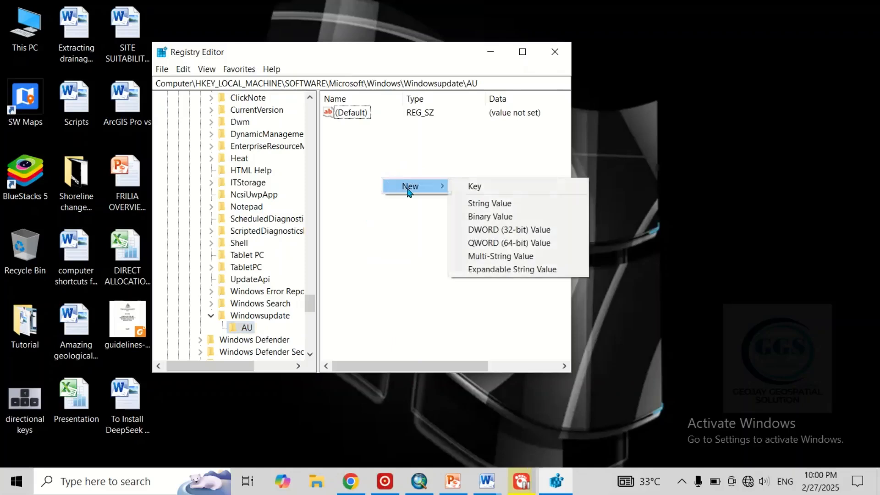
click(499, 230)
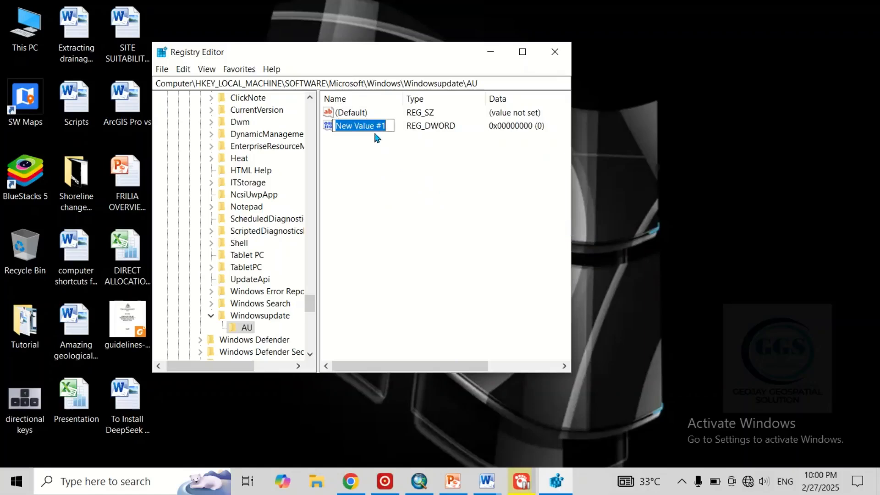
text(NoAutoUpdate)
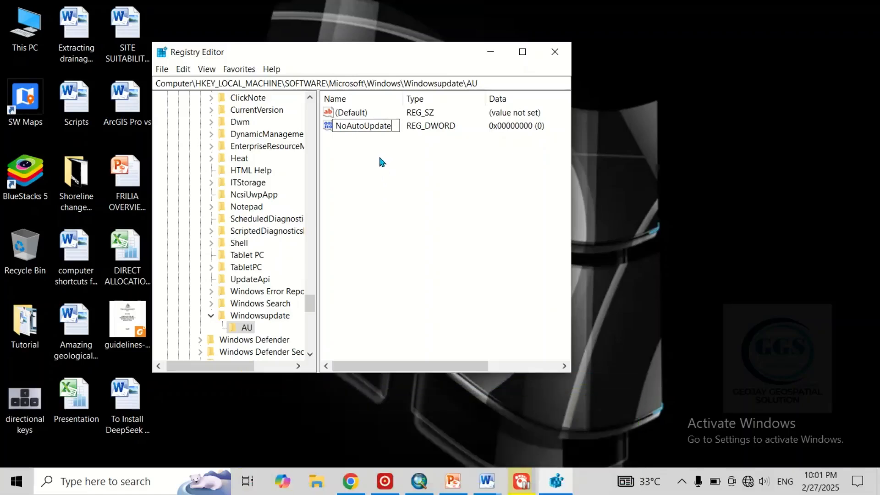
key(Return)
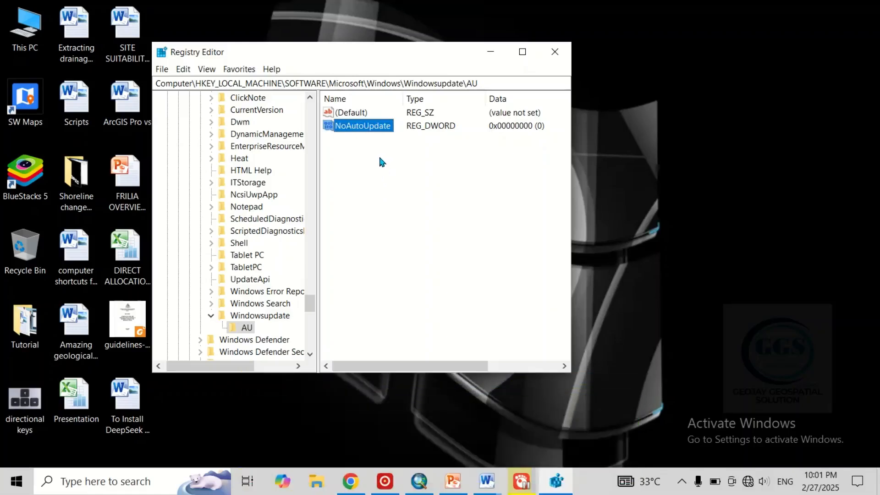
- Set the value data of NoAutoUpdate to 1, keeping the hexadecimal base
double_click(369, 126)
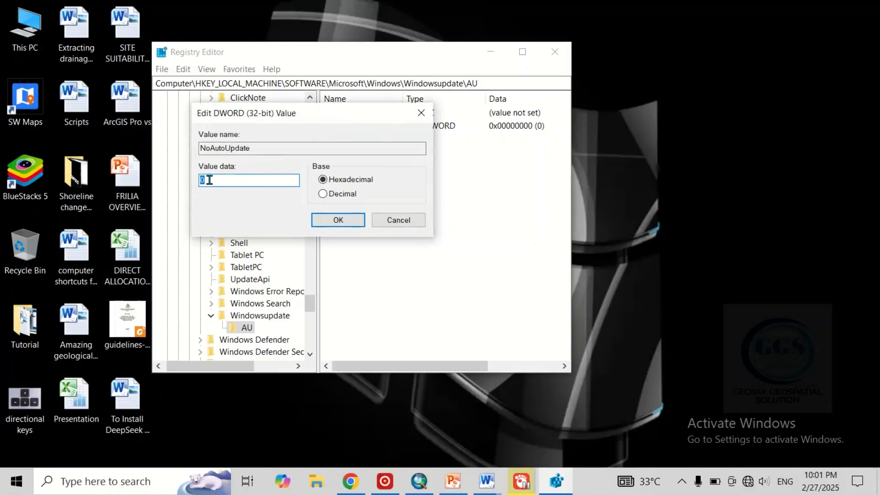
text(1)
click(339, 220)
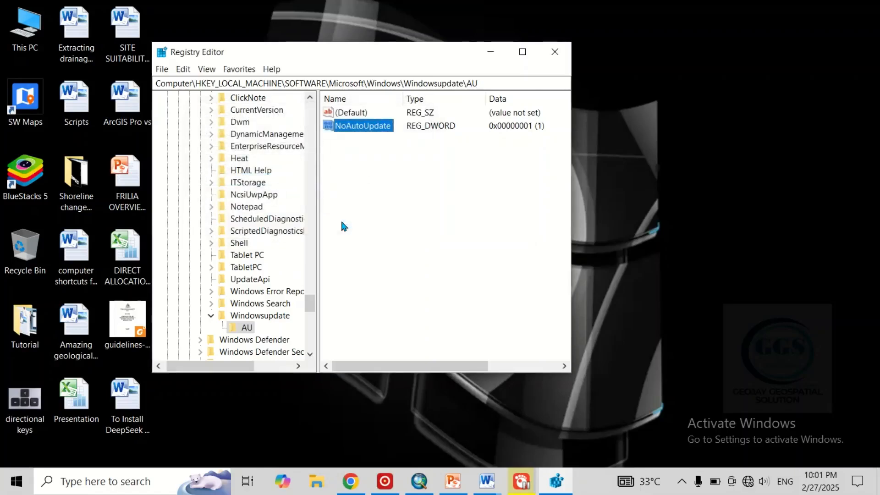